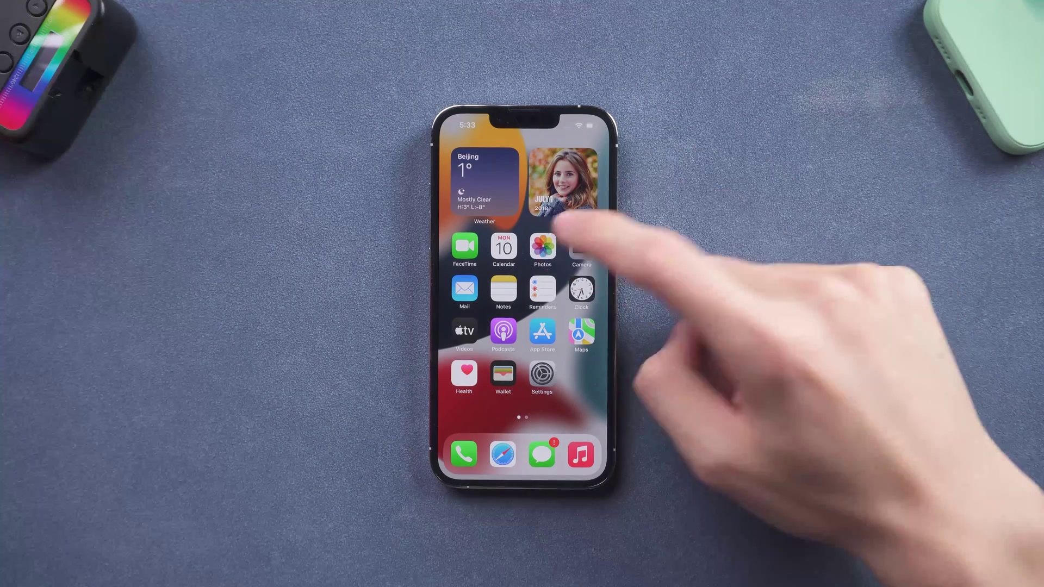
Step: Scroll through Recents, then open a landscape photo and swipe on to the sunset photos
{"action": "scroll", "coordinate": [547, 279], "scroll_direction": "up", "scroll_amount": 10}
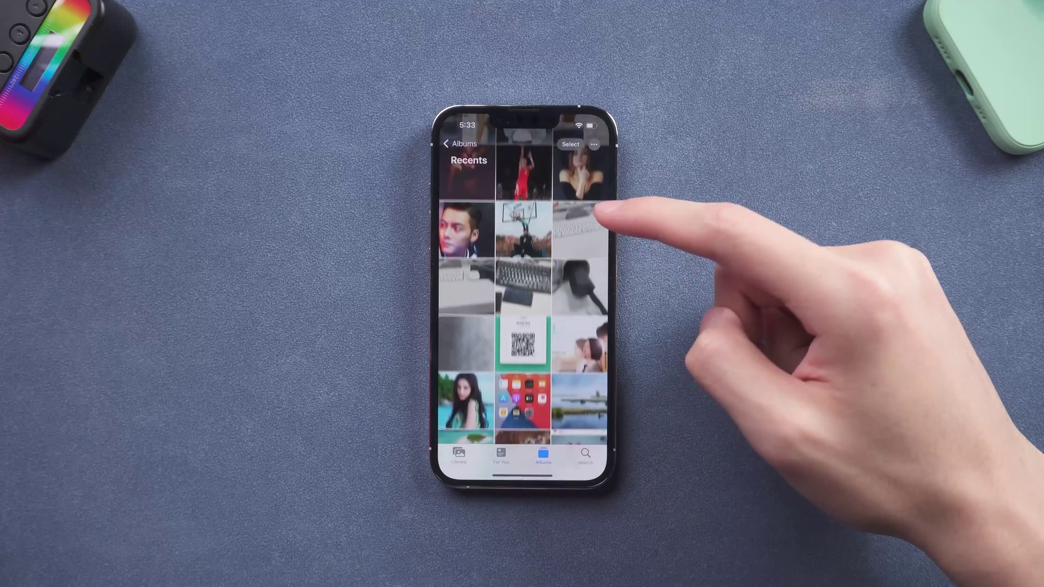
{"action": "scroll", "coordinate": [601, 210], "scroll_direction": "up", "scroll_amount": 5}
{"action": "scroll", "coordinate": [594, 221], "scroll_direction": "up", "scroll_amount": 10}
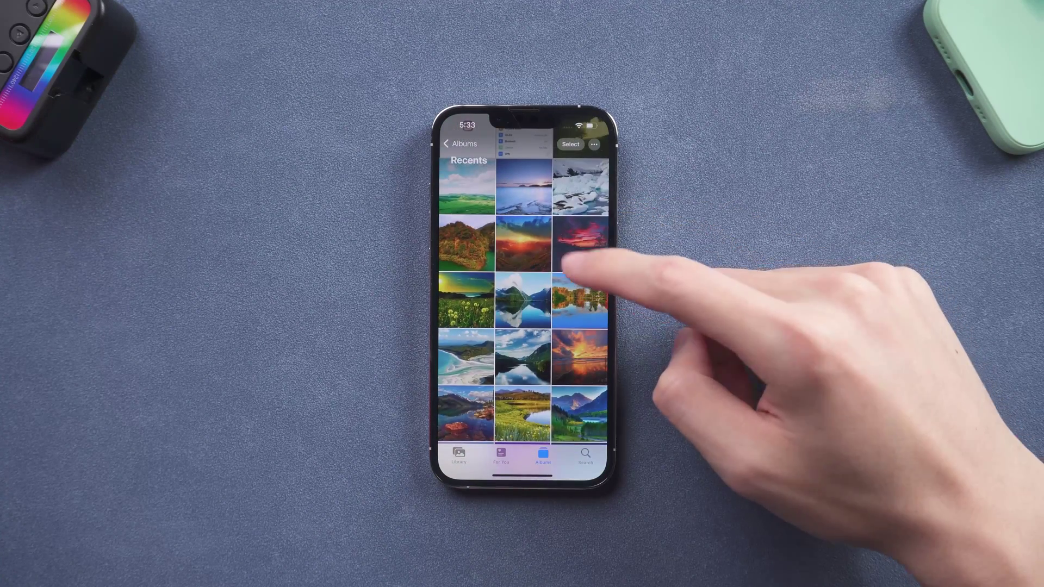
{"action": "left_click", "coordinate": [535, 173]}
{"action": "left_click_drag", "start_coordinate": [519, 286], "coordinate": [473, 293]}
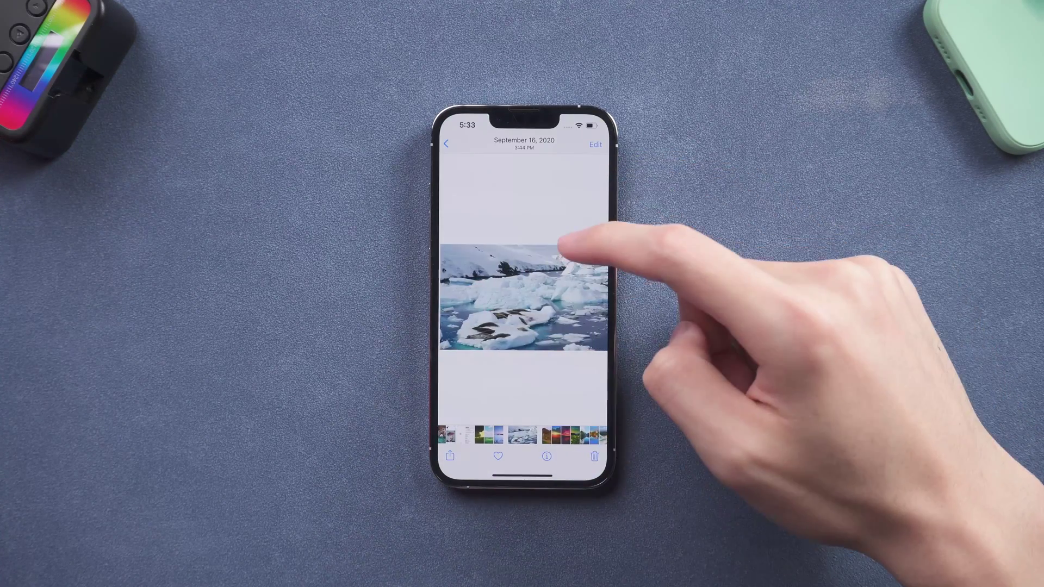
{"action": "left_click_drag", "start_coordinate": [574, 250], "coordinate": [491, 305]}
{"action": "left_click_drag", "start_coordinate": [584, 236], "coordinate": [533, 244]}
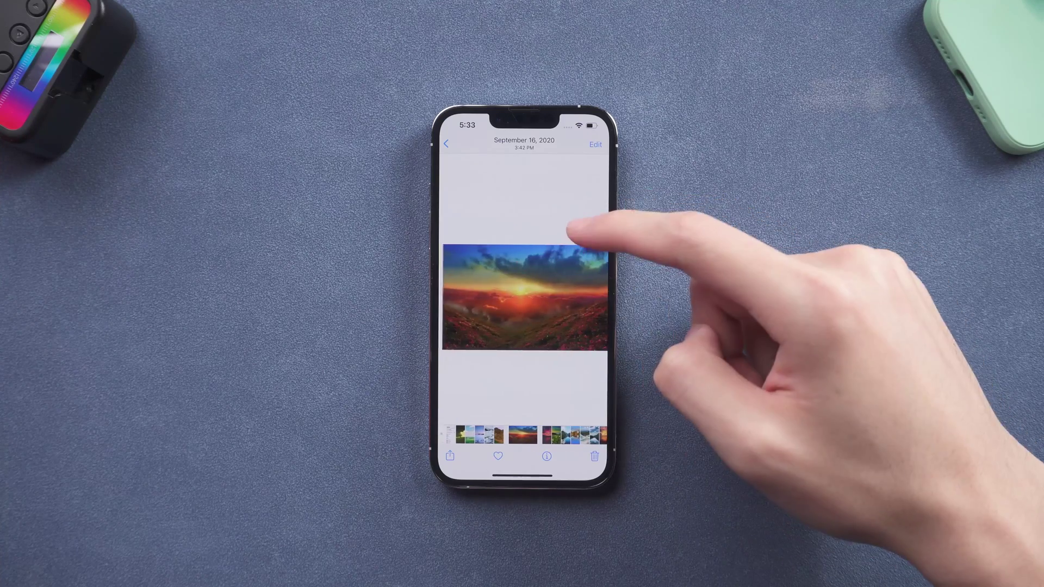
{"action": "left_click_drag", "start_coordinate": [594, 217], "coordinate": [544, 225]}
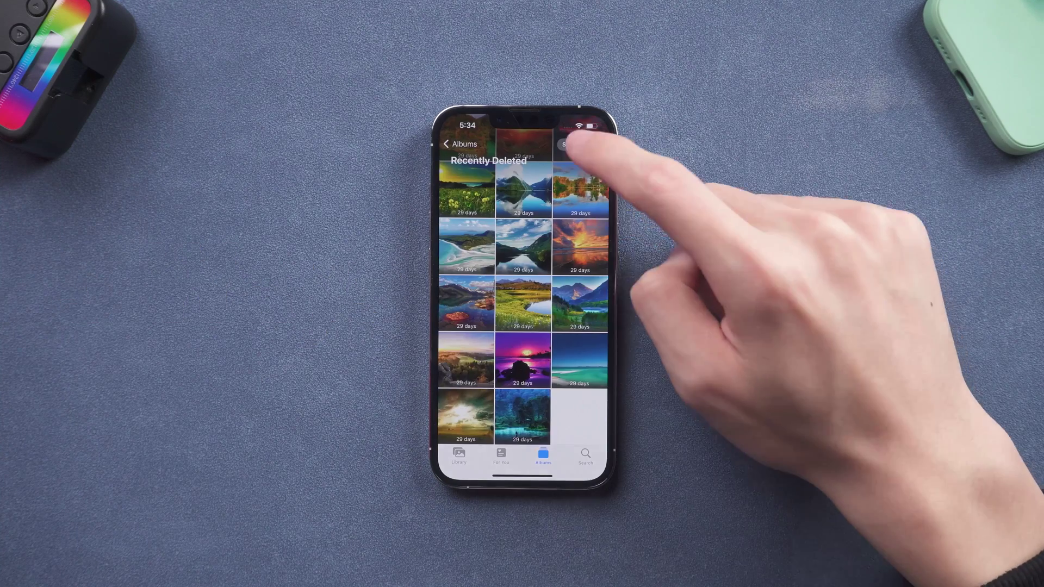
Step: Permanently erase all 35 photos in Recently Deleted using Select and Delete All
{"action": "left_click", "coordinate": [585, 144]}
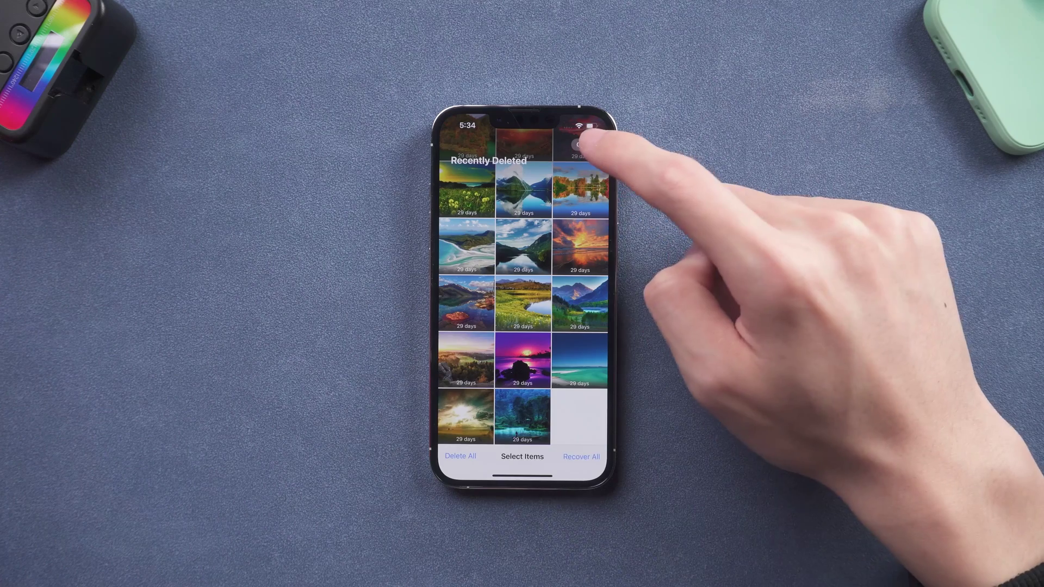
{"action": "left_click", "coordinate": [460, 455]}
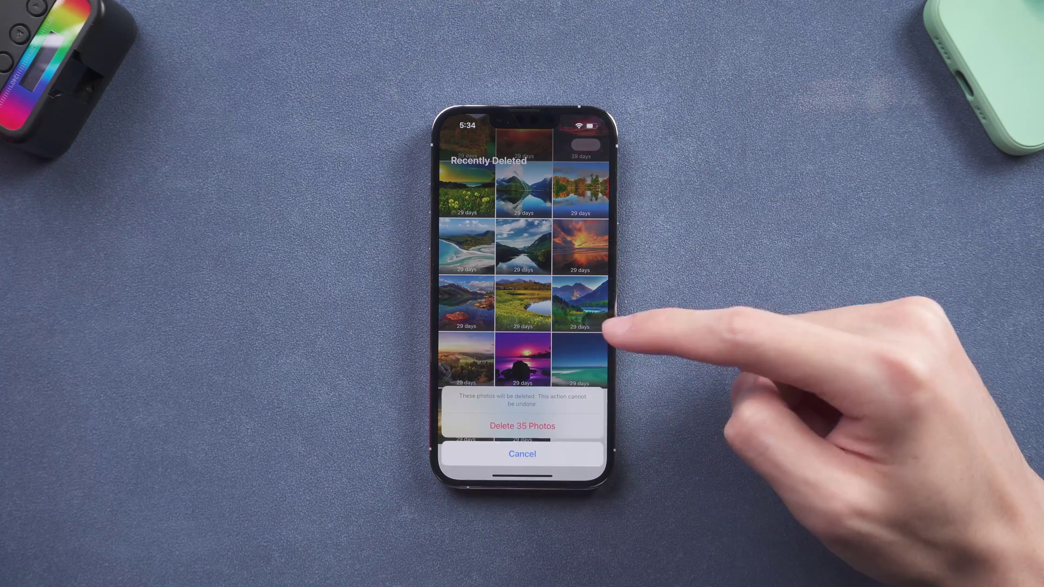
{"action": "left_click", "coordinate": [581, 484]}
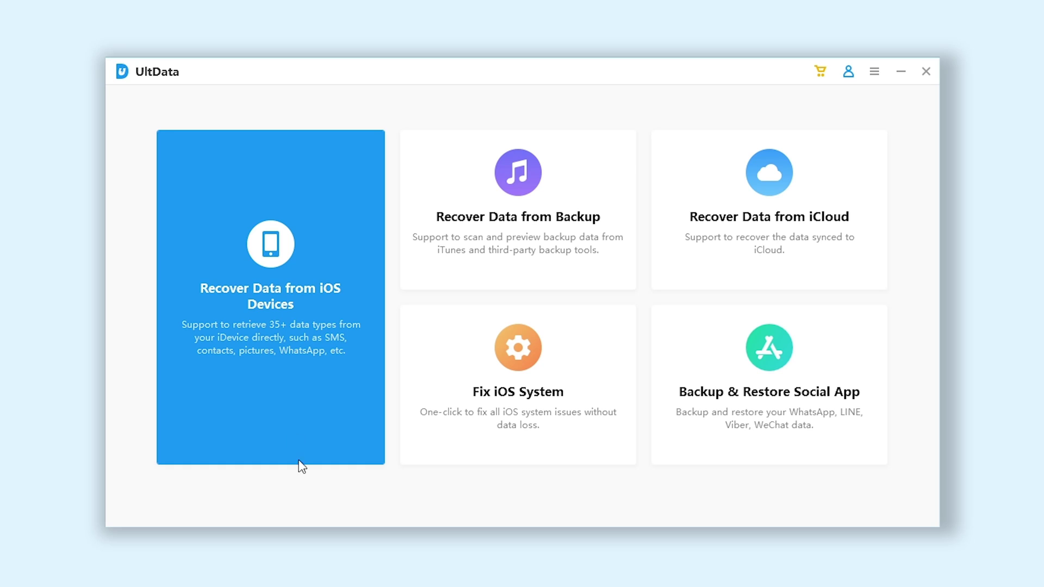
Step: Choose iOS device recovery with only Photos checked and start the iPhone scan
{"action": "left_click", "coordinate": [289, 427]}
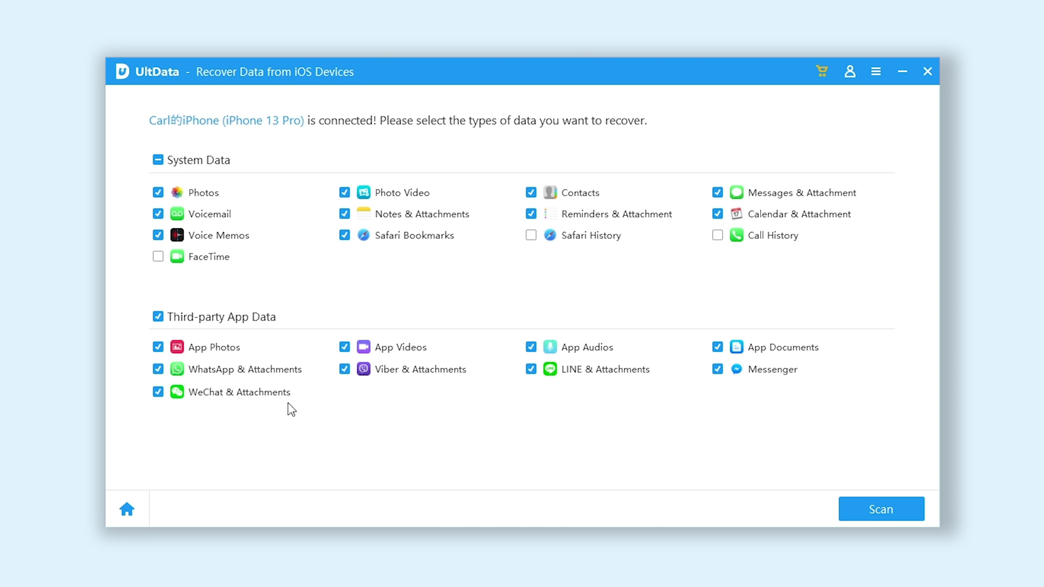
{"action": "left_click", "coordinate": [180, 324]}
{"action": "left_click", "coordinate": [186, 160]}
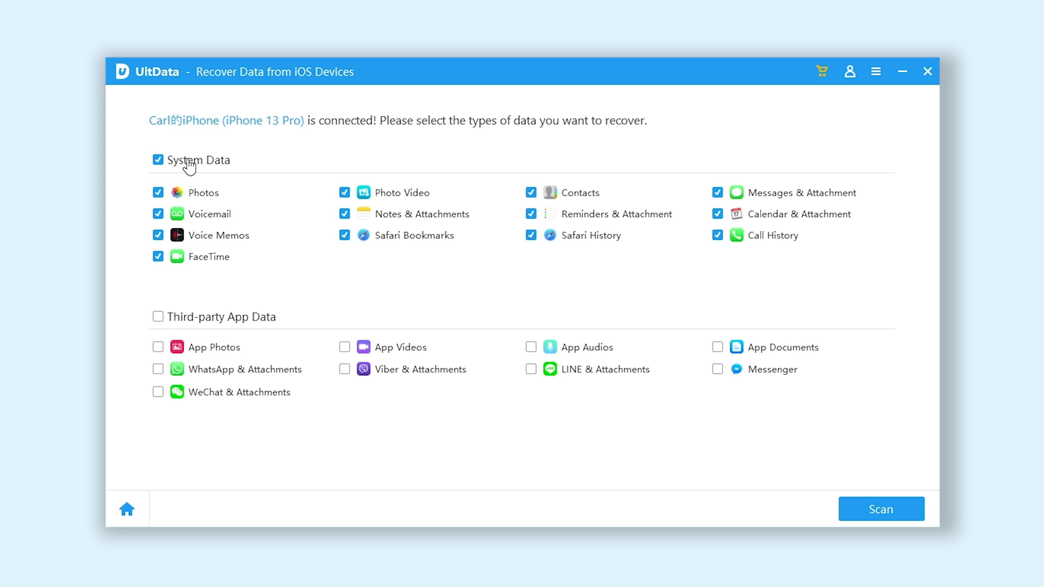
{"action": "left_click", "coordinate": [189, 202]}
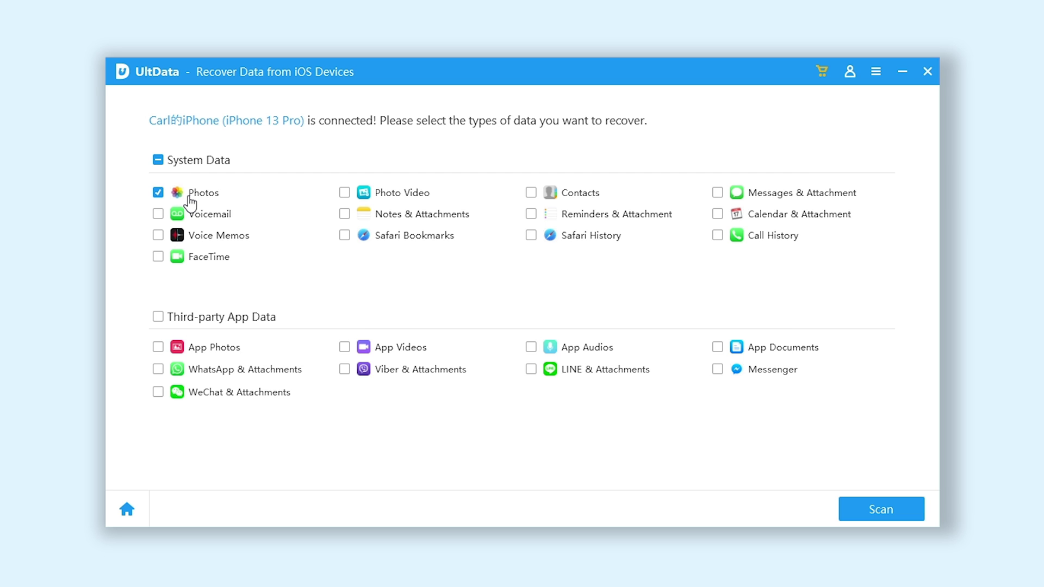
{"action": "left_click", "coordinate": [846, 511]}
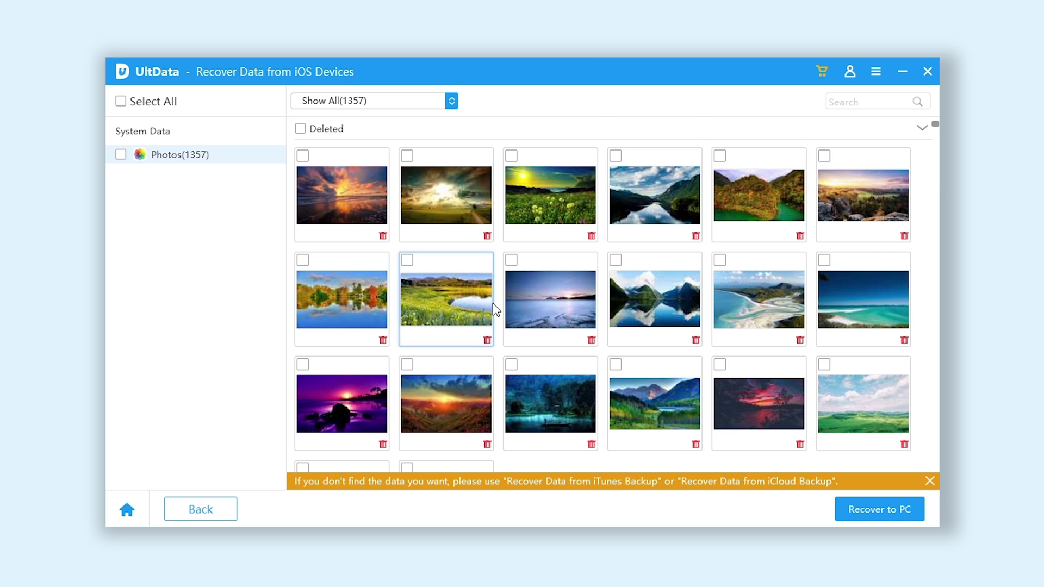
Step: Filter the 1,357 scanned photos to Show Only Deleted and select all 20
{"action": "scroll", "coordinate": [526, 322], "scroll_direction": "down", "scroll_amount": 15}
{"action": "scroll", "coordinate": [526, 321], "scroll_direction": "down", "scroll_amount": 5}
{"action": "scroll", "coordinate": [624, 308], "scroll_direction": "down", "scroll_amount": 3}
{"action": "scroll", "coordinate": [573, 307], "scroll_direction": "up", "scroll_amount": 15}
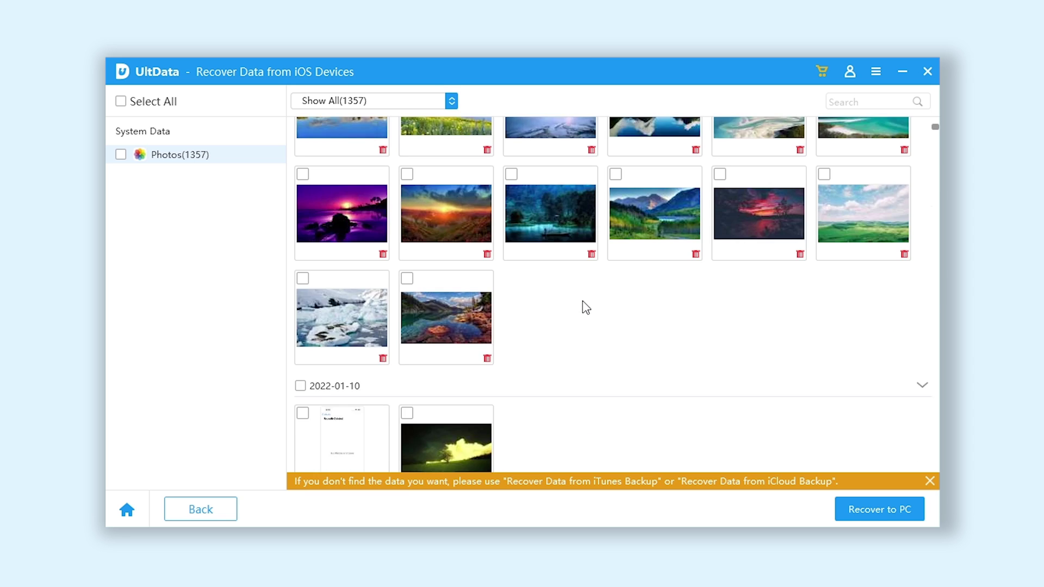
{"action": "scroll", "coordinate": [583, 305], "scroll_direction": "up", "scroll_amount": 3}
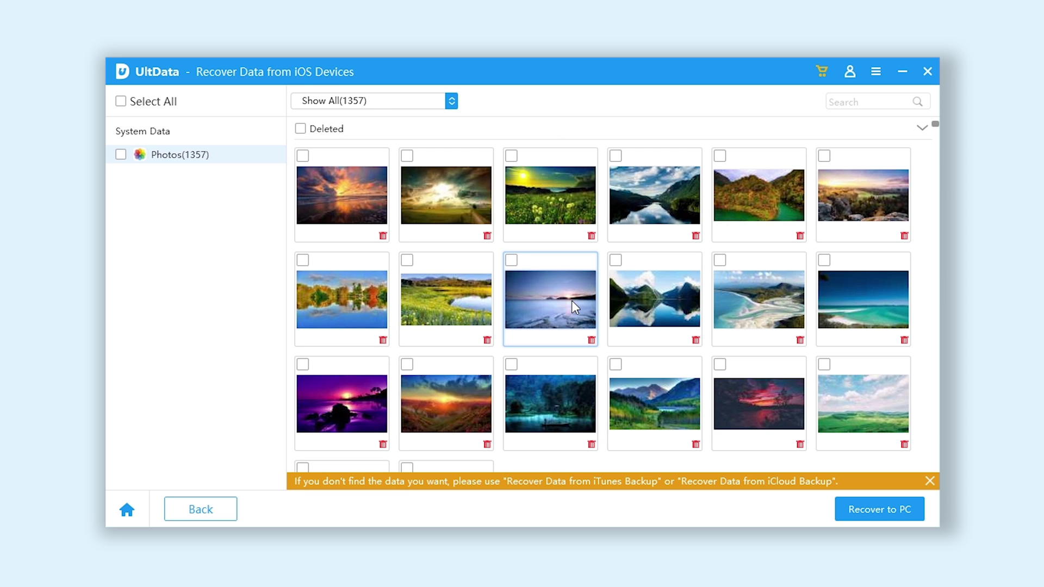
{"action": "left_click", "coordinate": [421, 105]}
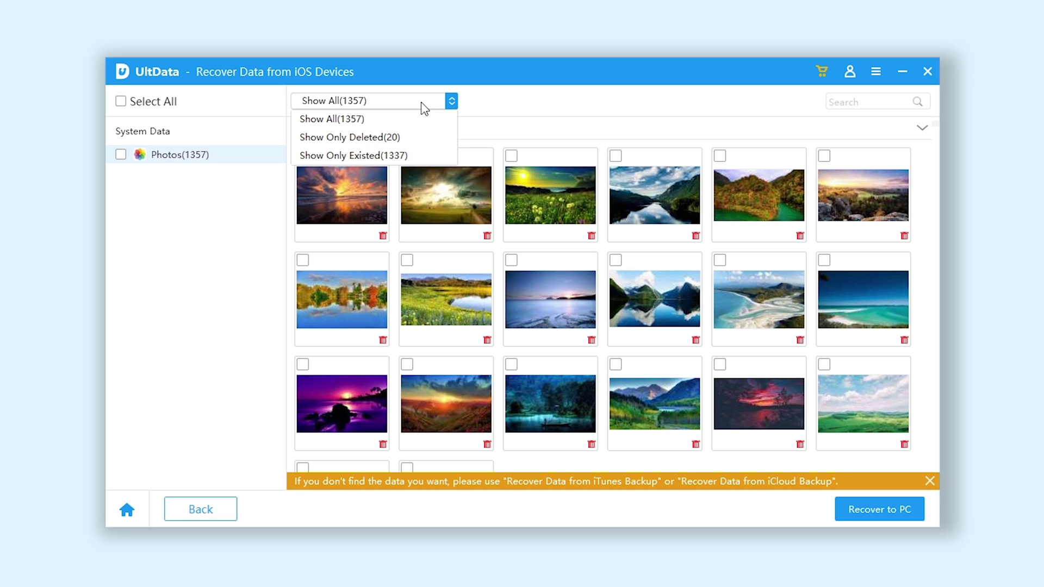
{"action": "left_click", "coordinate": [419, 139]}
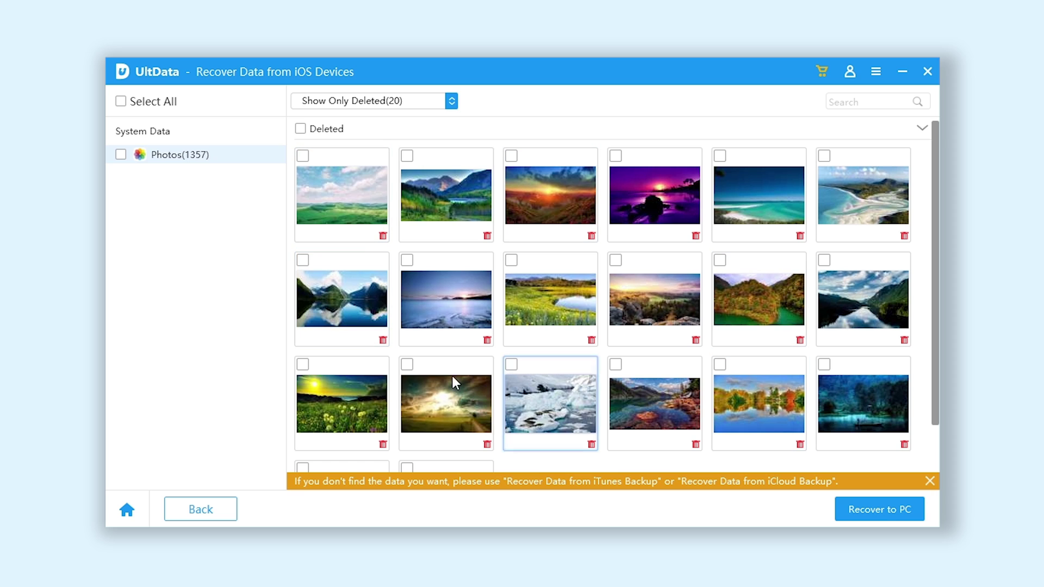
{"action": "left_click", "coordinate": [301, 128]}
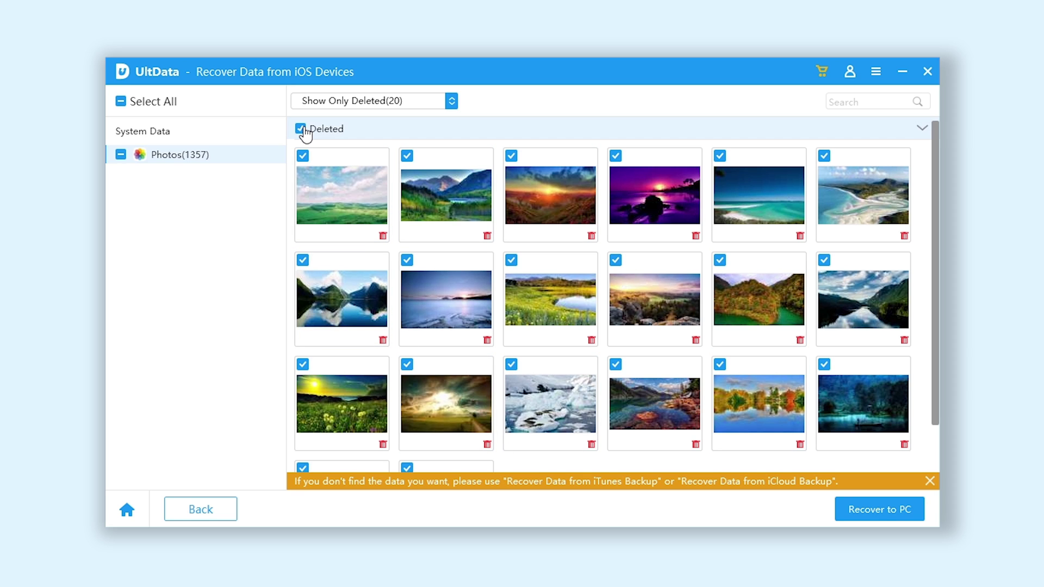
Step: Recover the selected deleted photos to folder 3 on the PC and open the output
{"action": "left_click", "coordinate": [839, 513]}
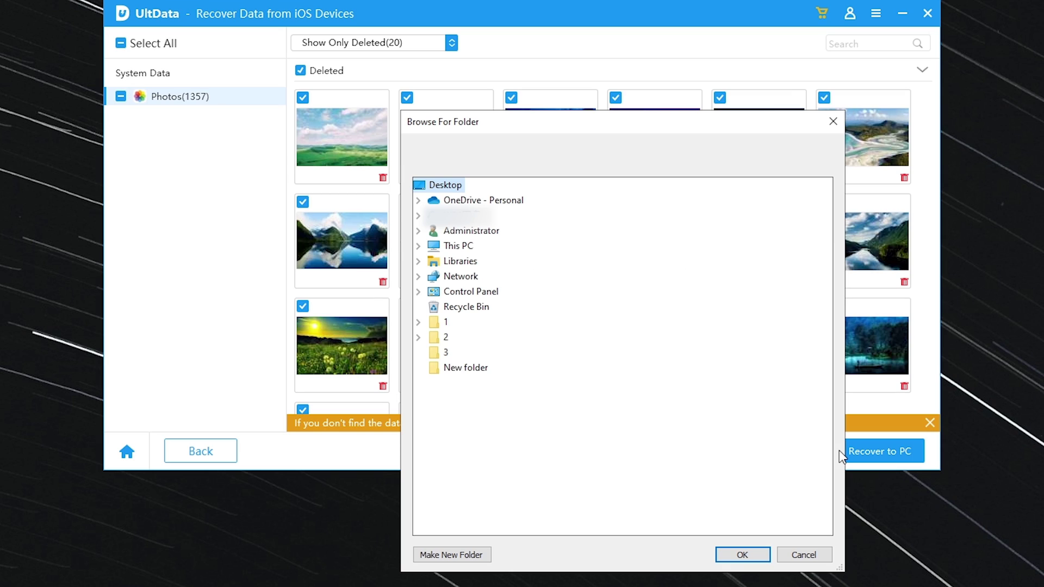
{"action": "left_click", "coordinate": [435, 352]}
{"action": "left_click", "coordinate": [742, 554]}
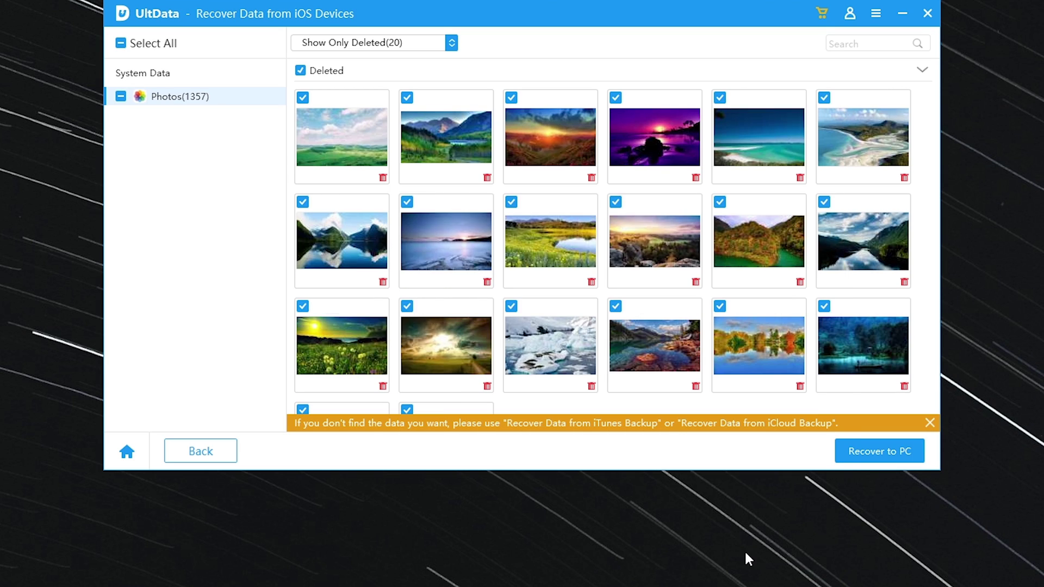
{"action": "left_click", "coordinate": [634, 251]}
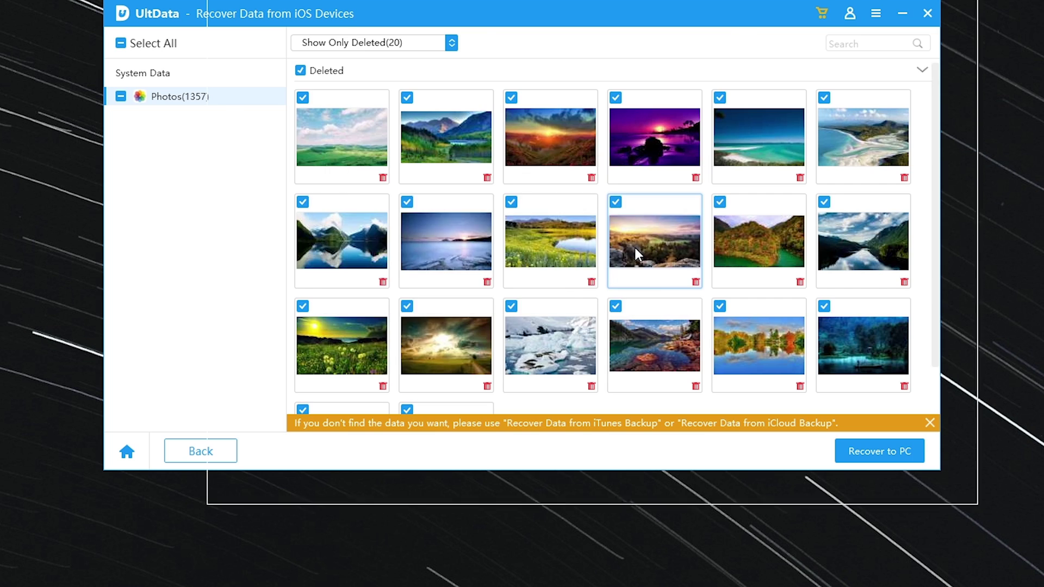
Step: Open the recovered Photos folder and view IMG_0003 full-size
{"action": "double_click", "coordinate": [403, 106]}
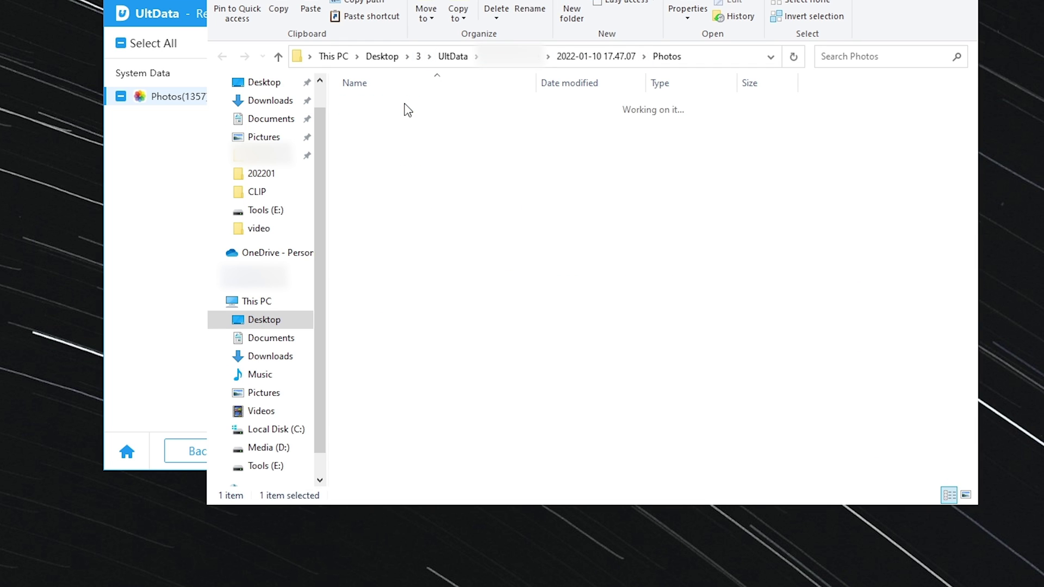
{"action": "double_click", "coordinate": [405, 116]}
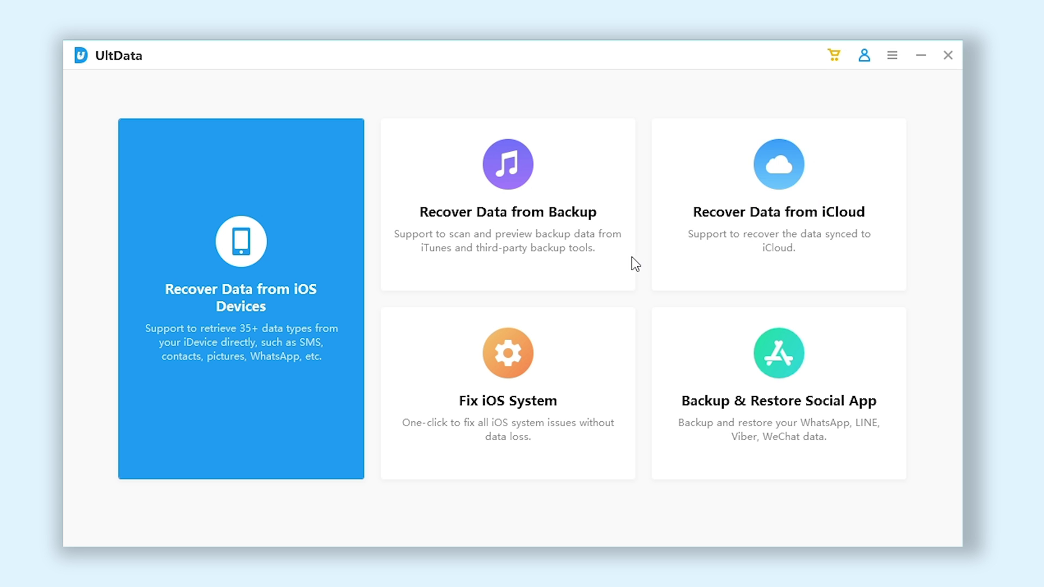
Step: Pick the top iTunes backup and scan it with only Photos selected
{"action": "left_click", "coordinate": [621, 264]}
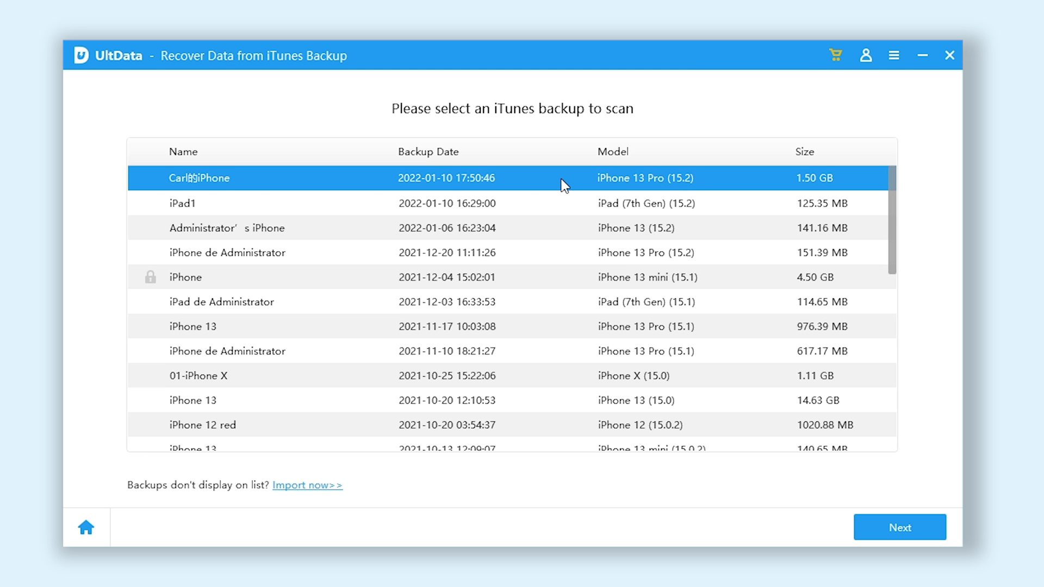
{"action": "scroll", "coordinate": [795, 435], "scroll_direction": "down", "scroll_amount": 5}
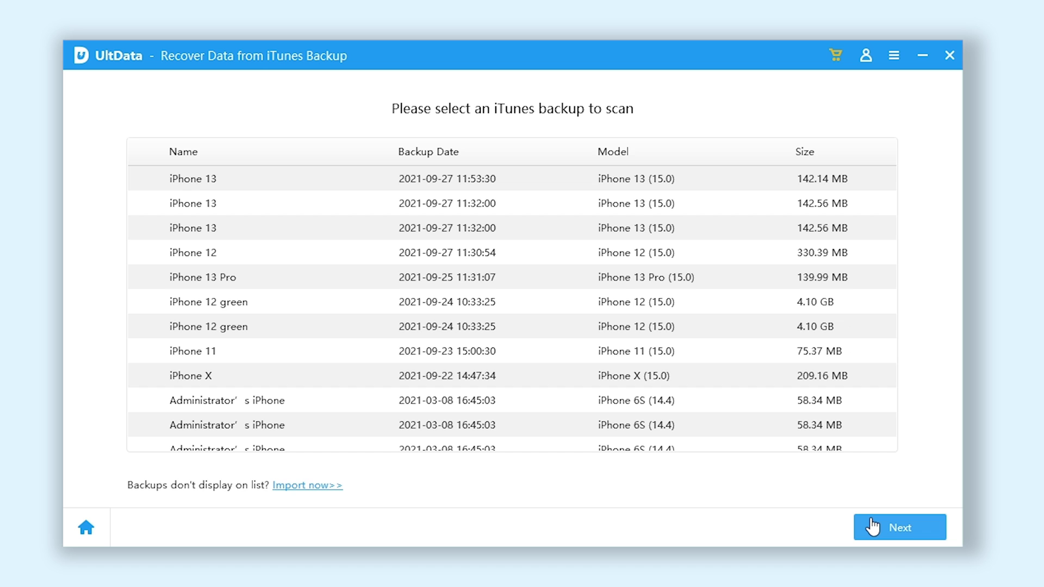
{"action": "left_click", "coordinate": [872, 526]}
{"action": "left_click", "coordinate": [150, 322]}
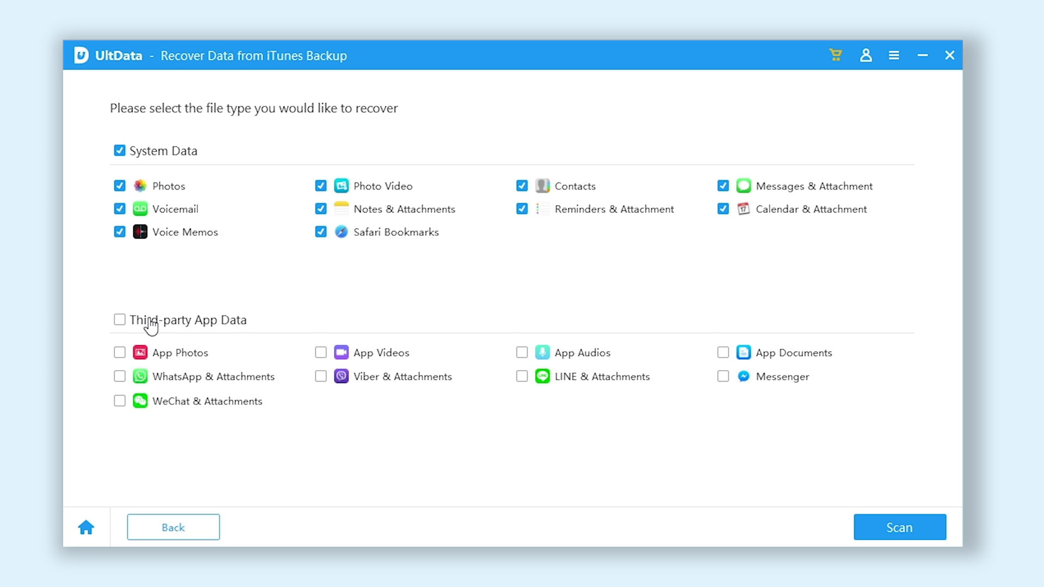
{"action": "left_click", "coordinate": [150, 153]}
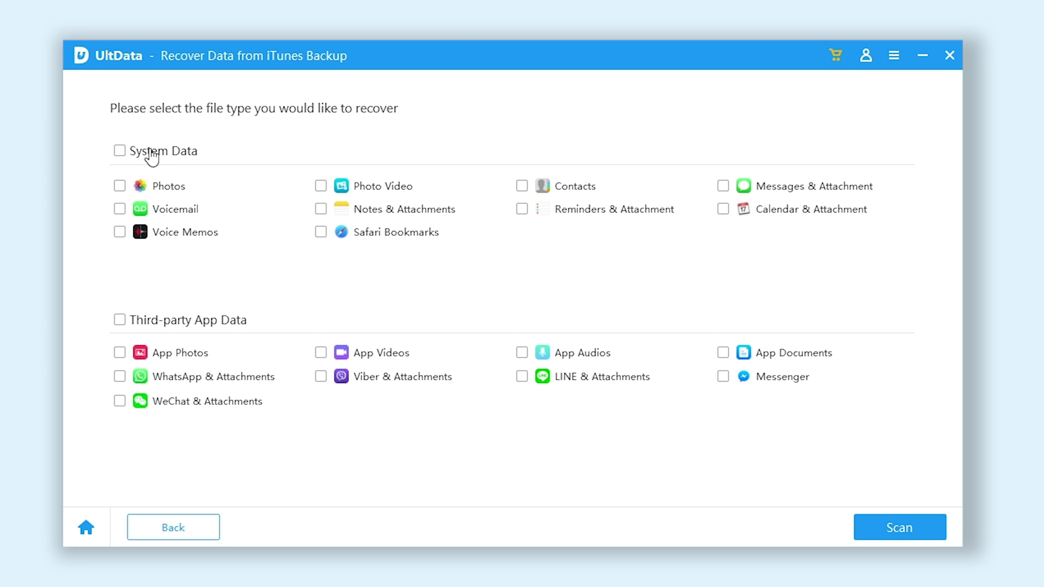
{"action": "left_click", "coordinate": [169, 192]}
{"action": "left_click", "coordinate": [893, 526]}
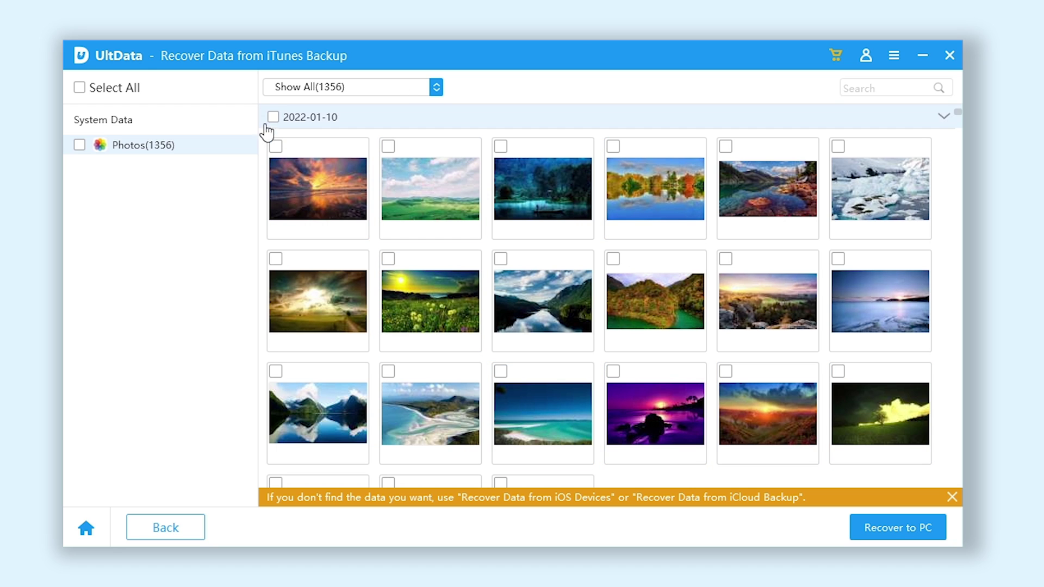
Step: Tick the first backup photo and scroll through the grid of 1,356 recoverable images
{"action": "left_click", "coordinate": [281, 148]}
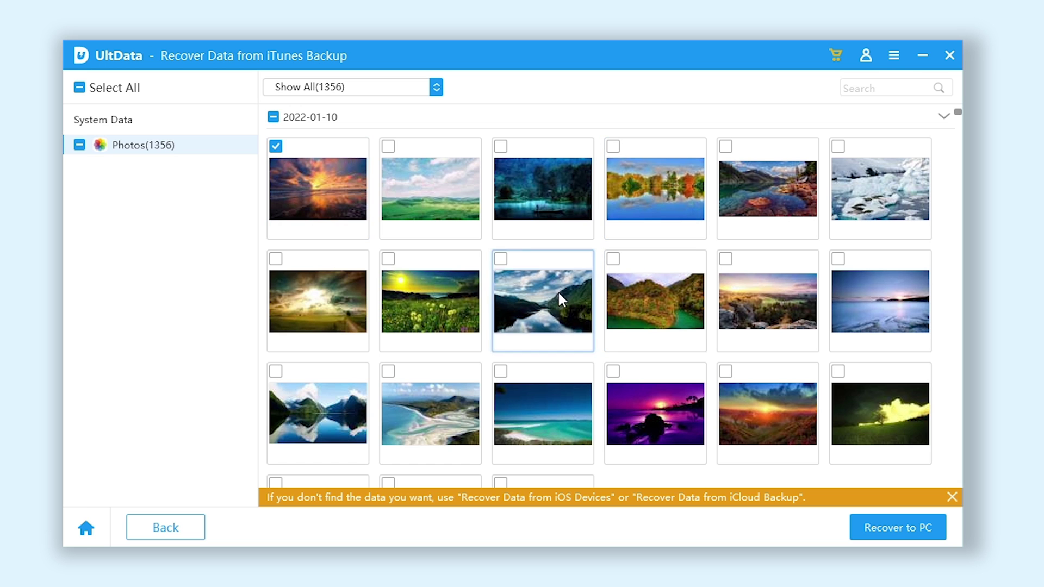
{"action": "scroll", "coordinate": [707, 299], "scroll_direction": "down", "scroll_amount": 10}
{"action": "scroll", "coordinate": [785, 304], "scroll_direction": "down", "scroll_amount": 5}
{"action": "scroll", "coordinate": [785, 308], "scroll_direction": "down", "scroll_amount": 5}
{"action": "scroll", "coordinate": [792, 303], "scroll_direction": "down", "scroll_amount": 5}
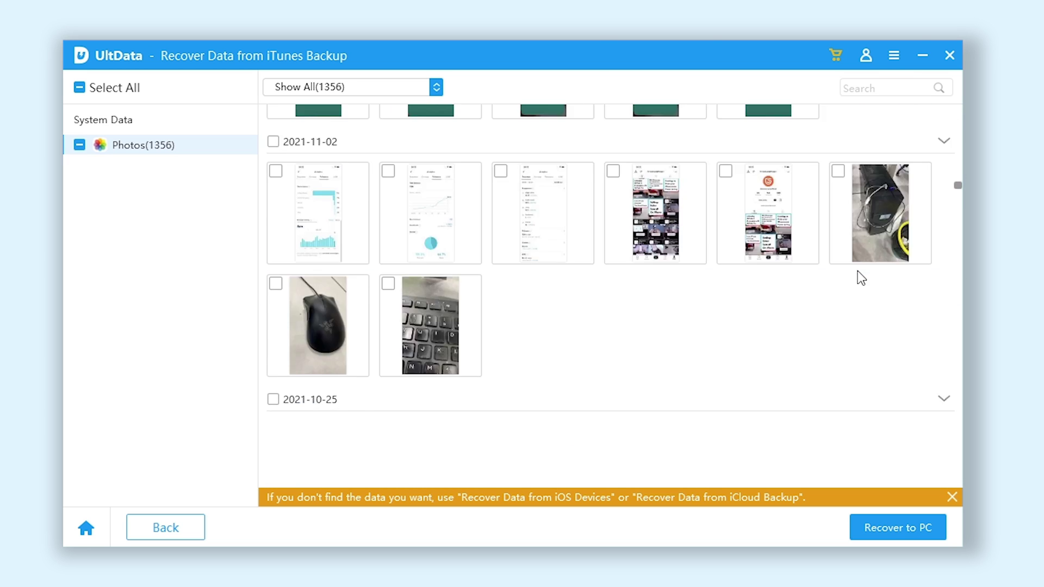
{"action": "scroll", "coordinate": [857, 275], "scroll_direction": "down", "scroll_amount": 5}
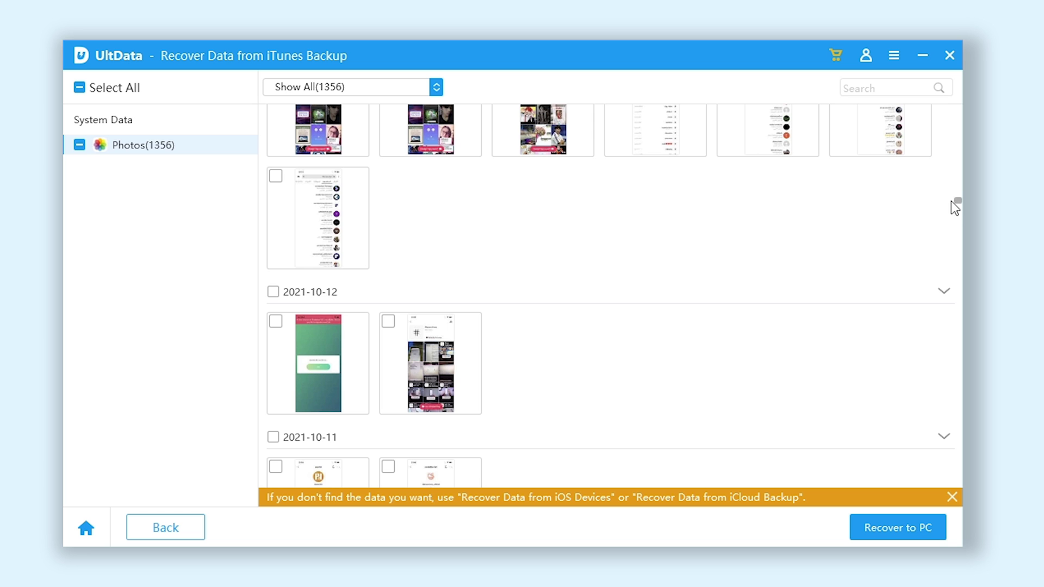
{"action": "mouse_move", "coordinate": [958, 209]}
{"action": "left_mouse_down"}
{"action": "mouse_move", "coordinate": [956, 357]}
{"action": "mouse_move", "coordinate": [934, 242]}
{"action": "mouse_move", "coordinate": [940, 93]}
{"action": "left_mouse_up"}
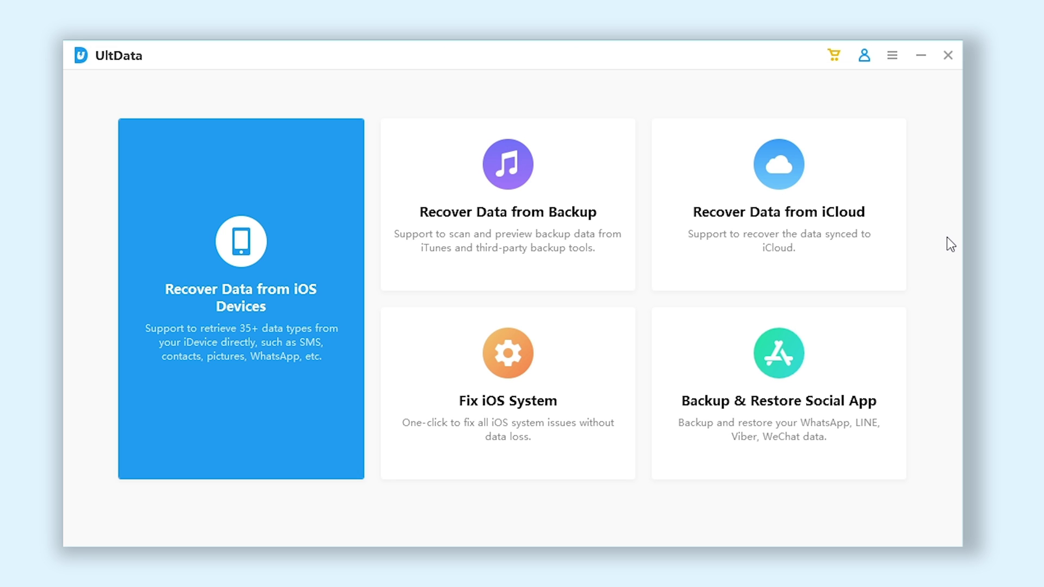
{"action": "left_click", "coordinate": [848, 256]}
{"action": "left_click", "coordinate": [612, 268]}
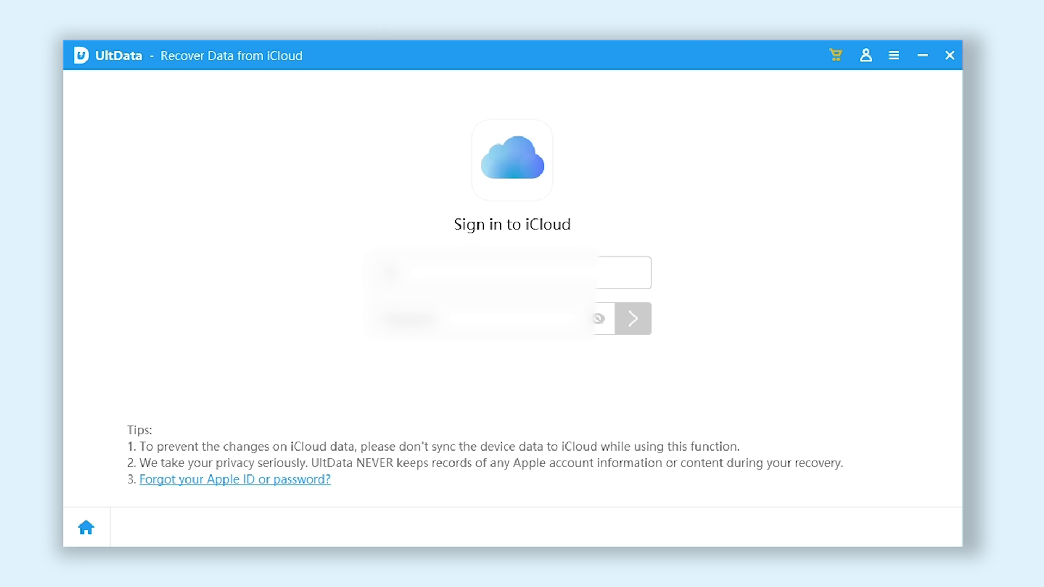
{"action": "type", "text": "example@icloud.com"}
{"action": "key", "text": "Tab"}
{"action": "type", "text": "password"}
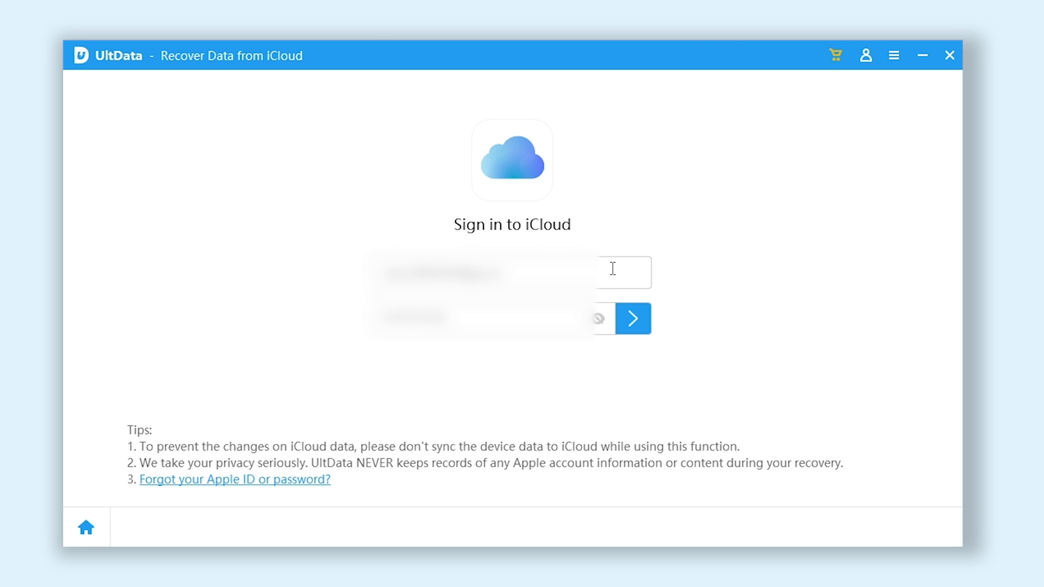
{"action": "key", "text": "Return"}
Step: Enter verification code 0 and download only Photos from iCloud
{"action": "type", "text": "0"}
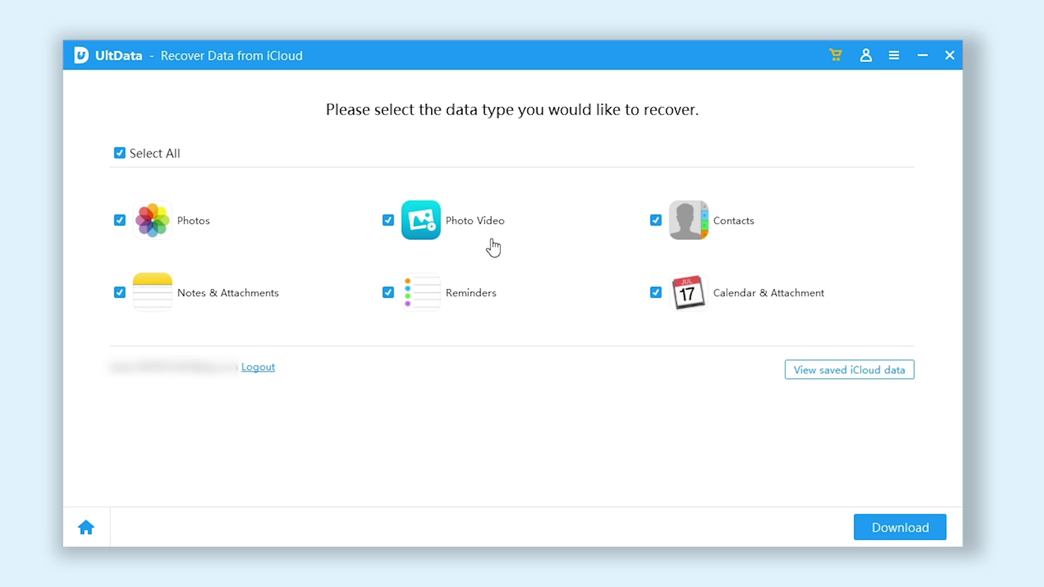
{"action": "left_click", "coordinate": [140, 165]}
{"action": "left_click", "coordinate": [120, 220]}
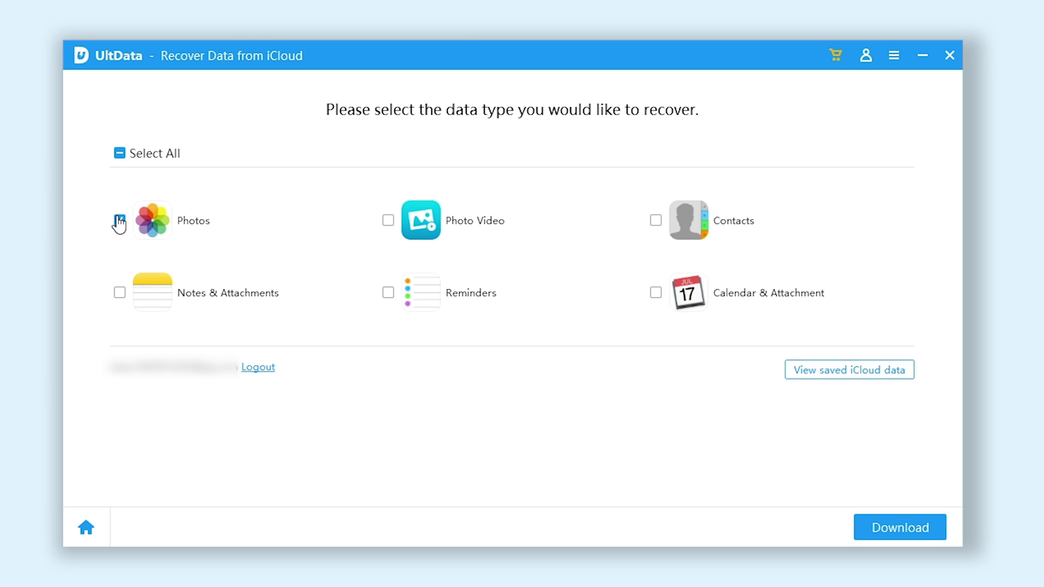
{"action": "left_click", "coordinate": [867, 536]}
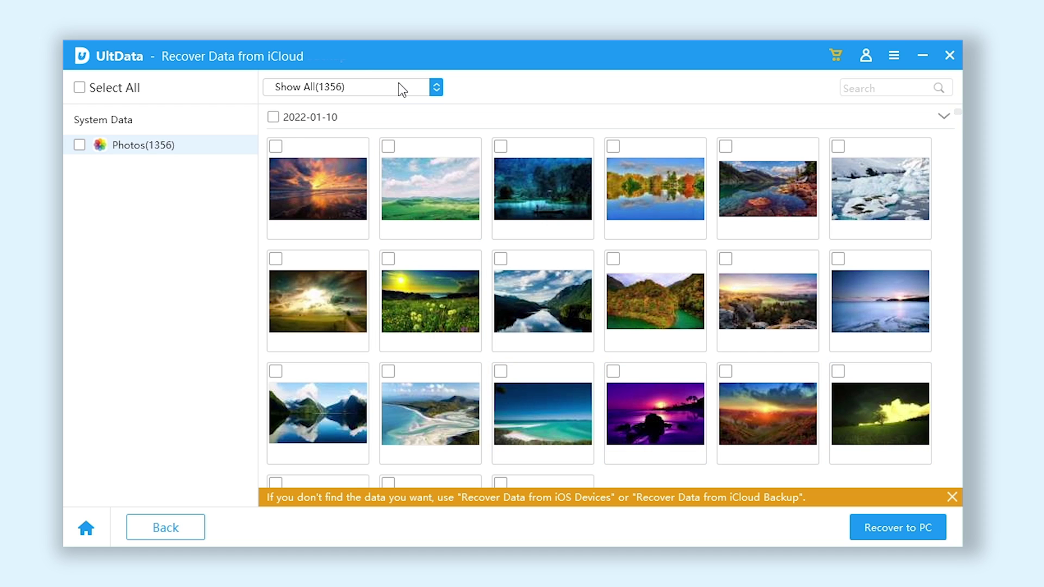
Step: Tick the first 2022-01-10 iCloud photo, then scroll down through the date groups and back up
{"action": "left_click", "coordinate": [276, 146]}
{"action": "scroll", "coordinate": [759, 285], "scroll_direction": "down", "scroll_amount": 10}
{"action": "scroll", "coordinate": [785, 302], "scroll_direction": "down", "scroll_amount": 10}
{"action": "scroll", "coordinate": [792, 307], "scroll_direction": "down", "scroll_amount": 10}
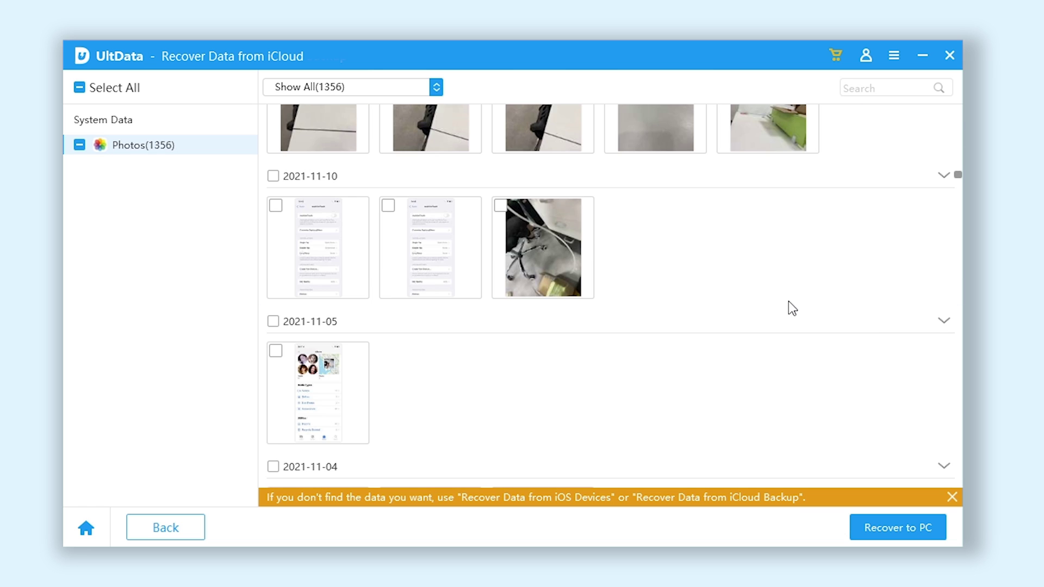
{"action": "scroll", "coordinate": [858, 265], "scroll_direction": "down", "scroll_amount": 10}
{"action": "scroll", "coordinate": [909, 241], "scroll_direction": "down", "scroll_amount": 5}
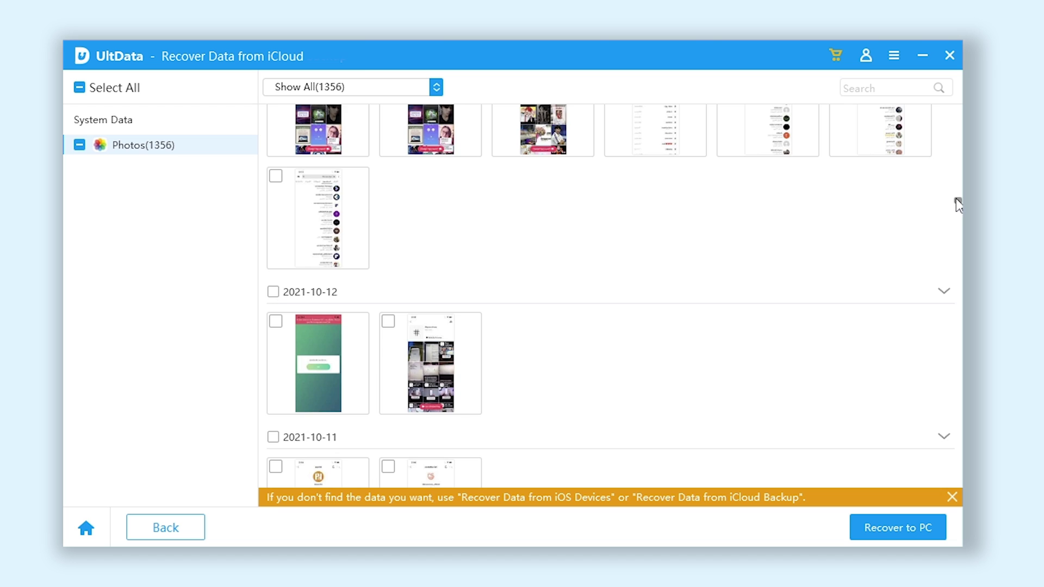
{"action": "left_click_drag", "start_coordinate": [959, 219], "coordinate": [958, 350]}
{"action": "scroll", "coordinate": [956, 345], "scroll_direction": "down", "scroll_amount": 5}
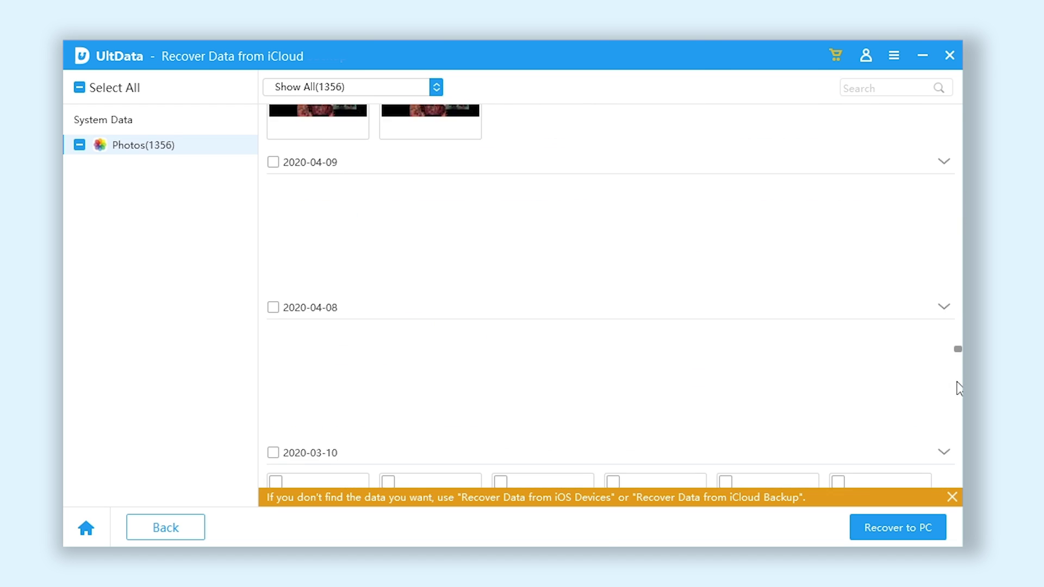
{"action": "scroll", "coordinate": [955, 369], "scroll_direction": "down", "scroll_amount": 5}
{"action": "scroll", "coordinate": [954, 397], "scroll_direction": "down", "scroll_amount": 5}
{"action": "scroll", "coordinate": [950, 344], "scroll_direction": "down", "scroll_amount": 5}
{"action": "scroll", "coordinate": [935, 229], "scroll_direction": "up", "scroll_amount": 15}
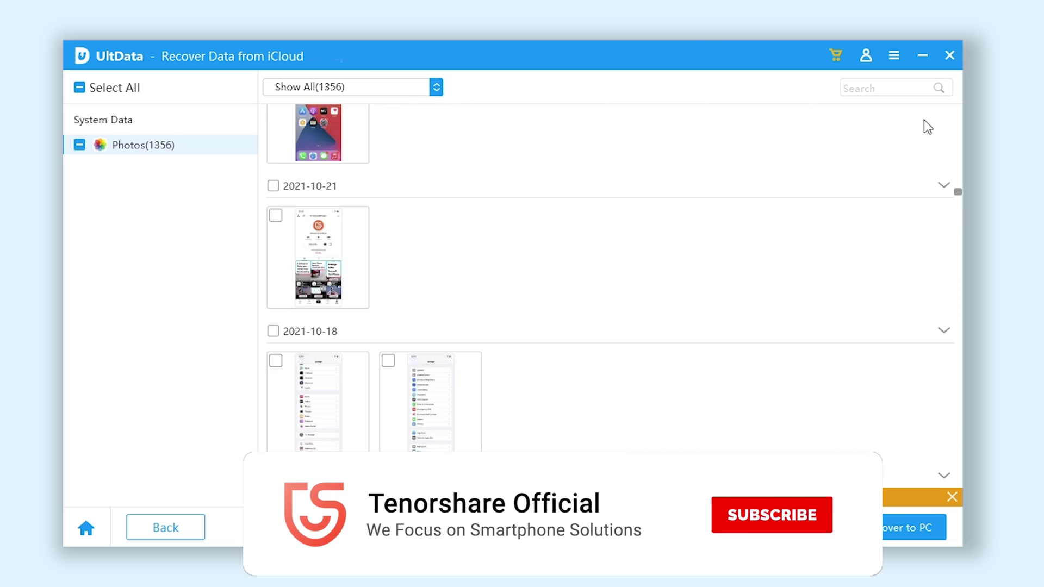
{"action": "scroll", "coordinate": [927, 109], "scroll_direction": "up", "scroll_amount": 10}
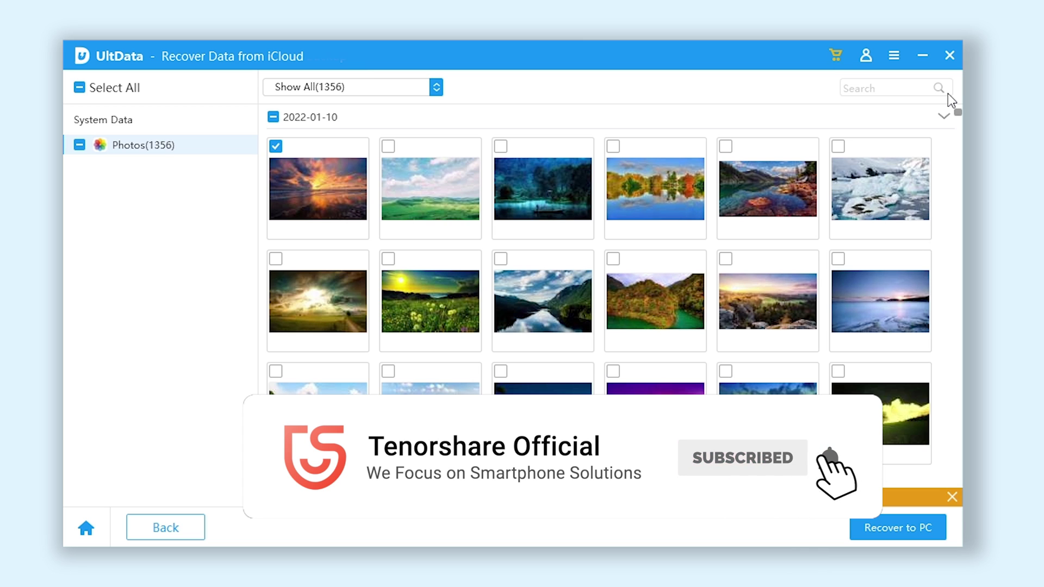